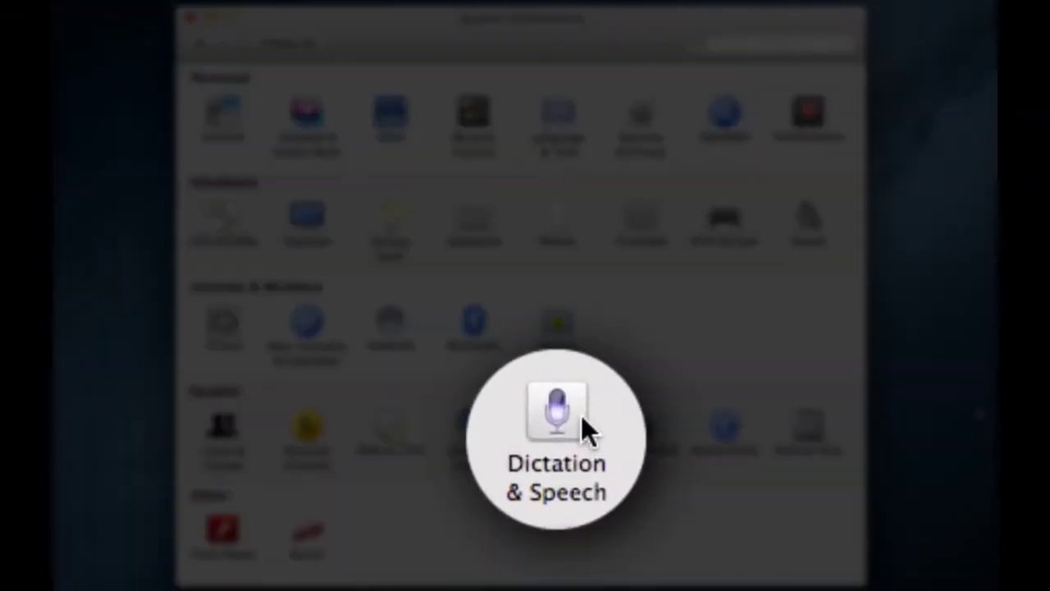
Turn on Dictation in the Dictation & Speech settings and agree to enable it.
{"action": "left_click", "coordinate": [566, 435]}
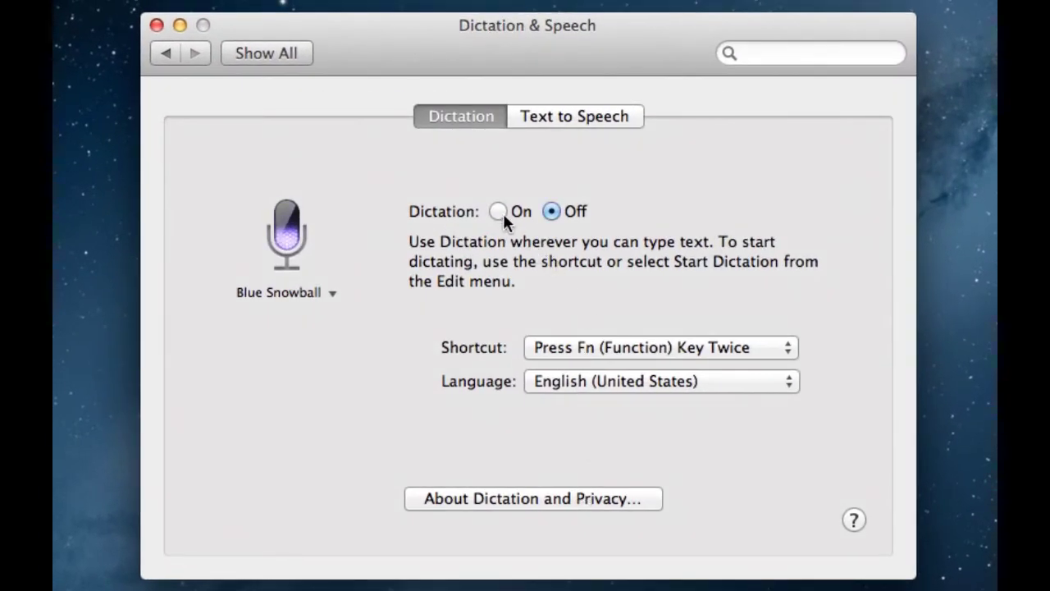
{"action": "left_click", "coordinate": [498, 211]}
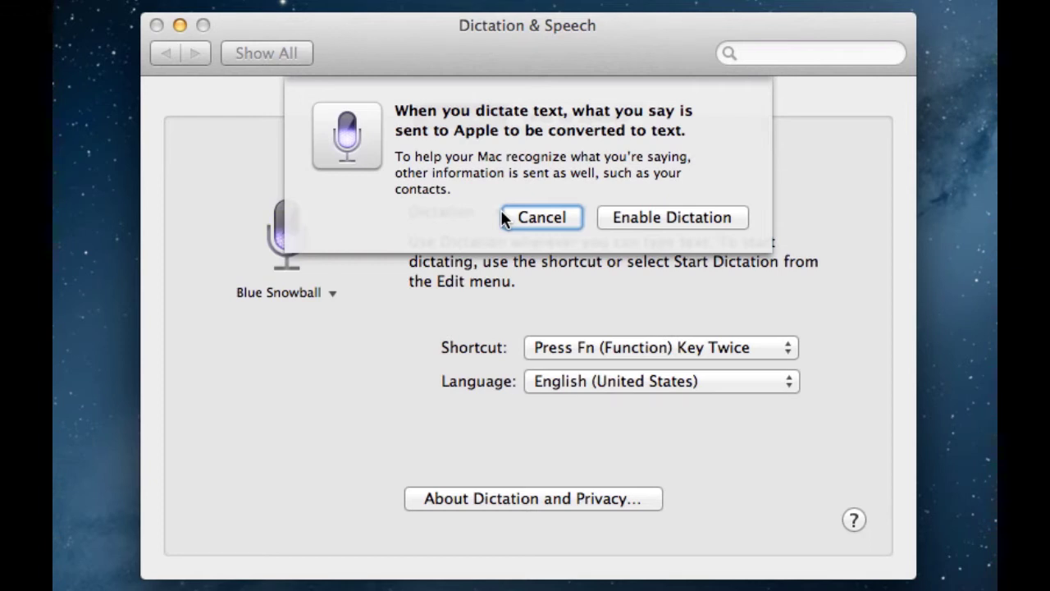
{"action": "left_click", "coordinate": [659, 225]}
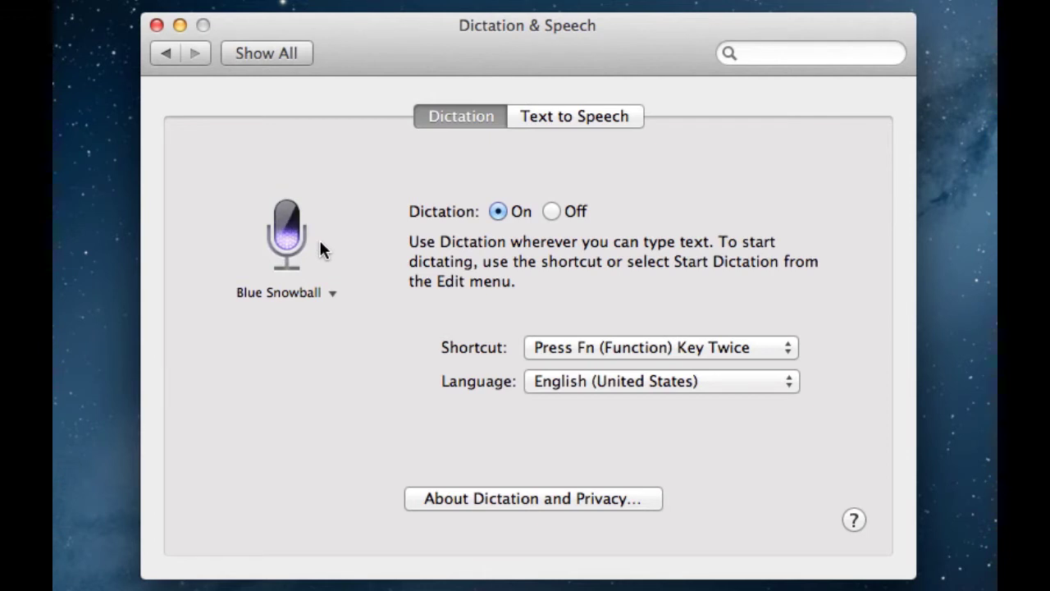
Review the available dictation microphones, shortcut choices and languages, keeping the current selections.
{"action": "left_click", "coordinate": [335, 295]}
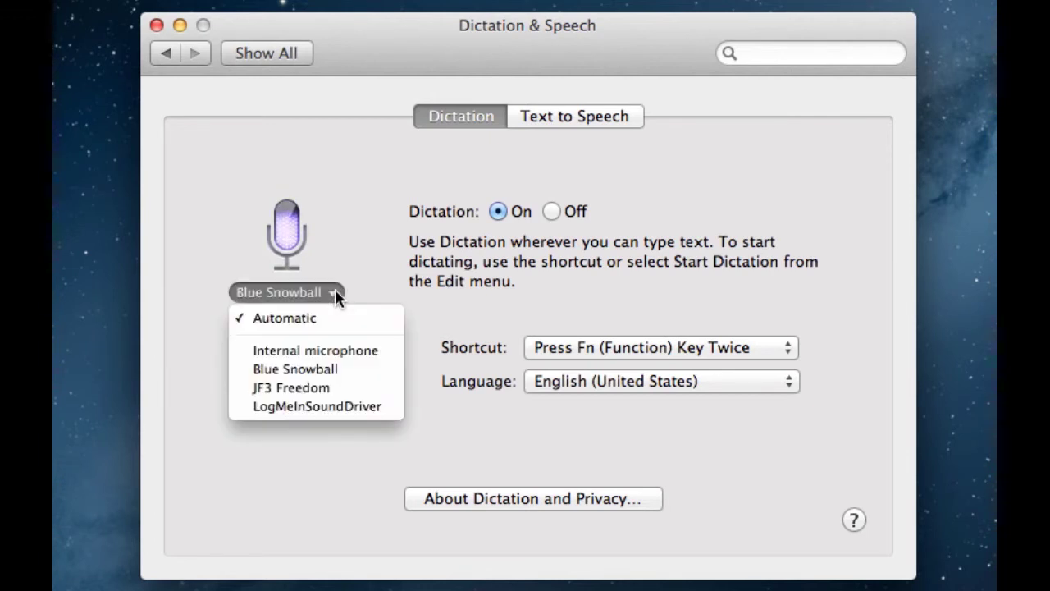
{"action": "left_click", "coordinate": [431, 300]}
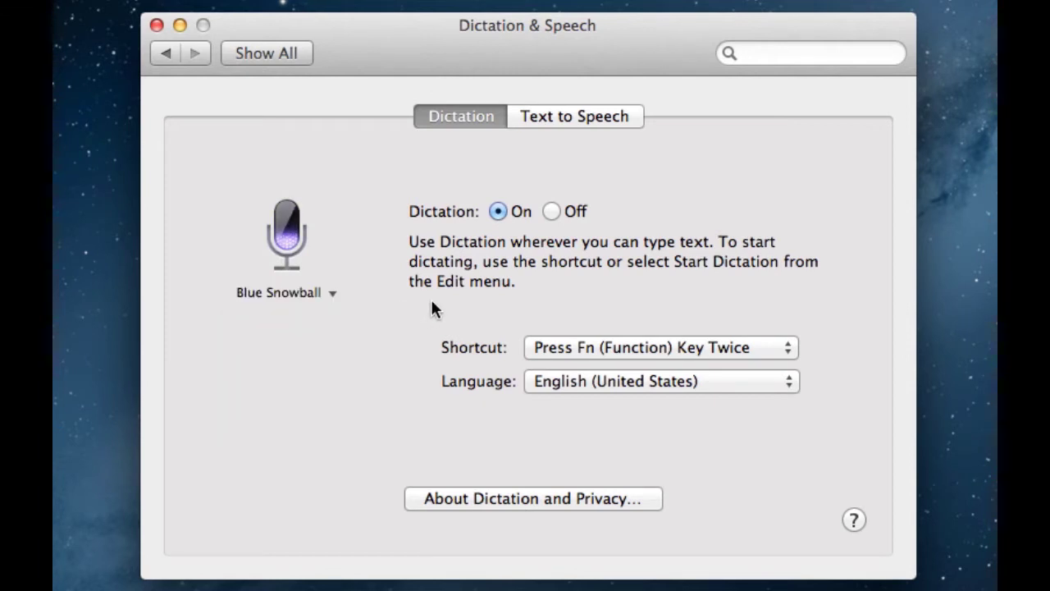
{"action": "left_click", "coordinate": [793, 350]}
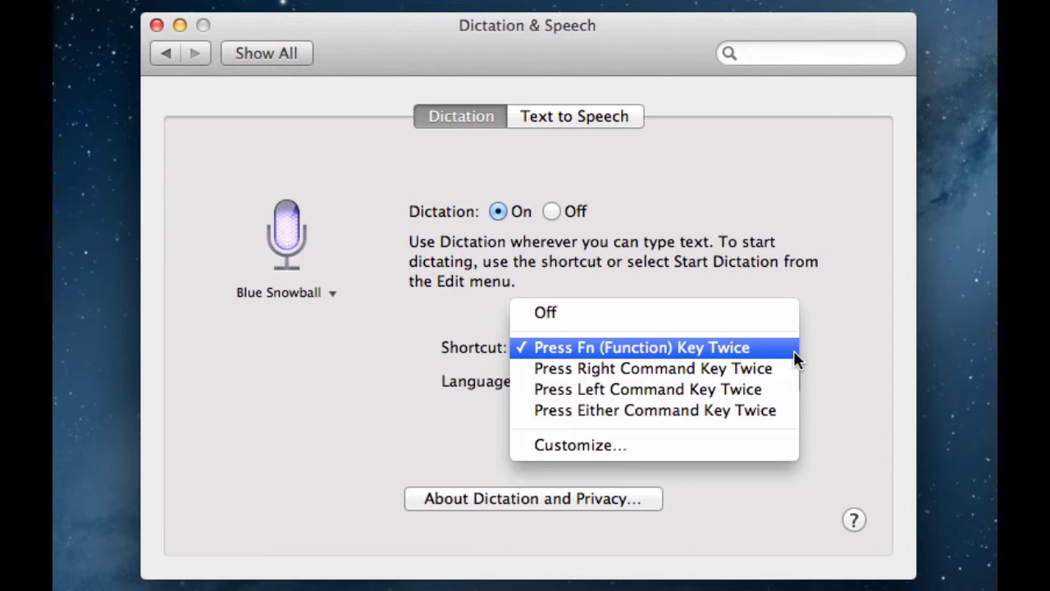
{"action": "left_click", "coordinate": [823, 358]}
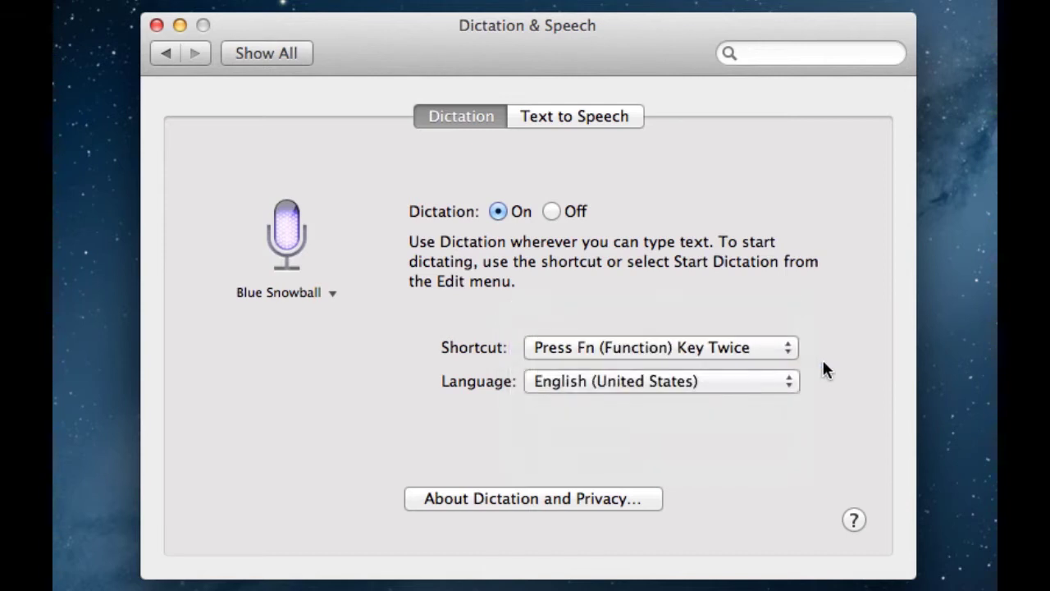
{"action": "left_click", "coordinate": [774, 386]}
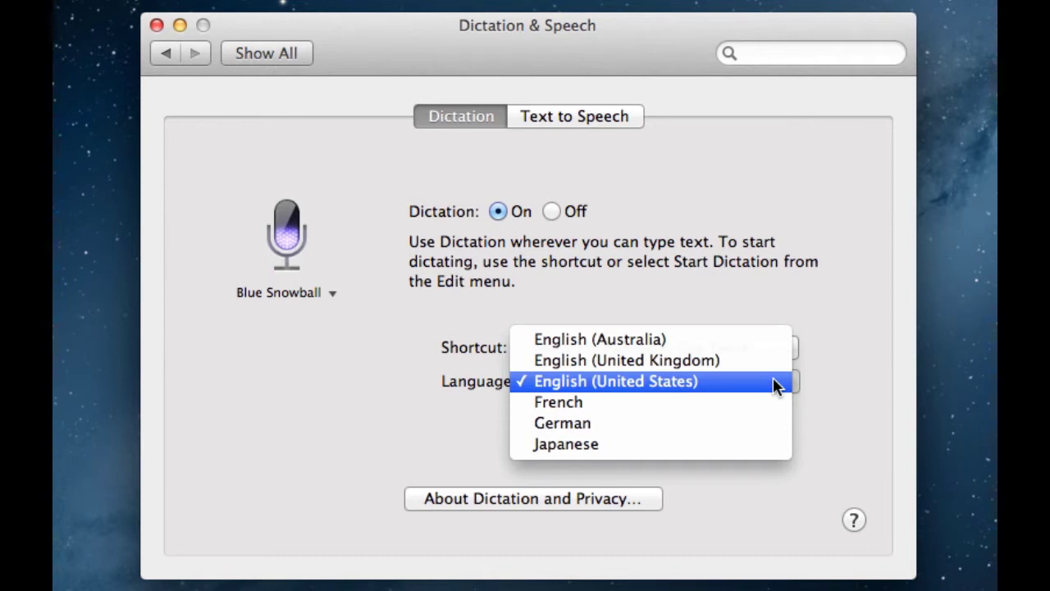
{"action": "left_click", "coordinate": [828, 425]}
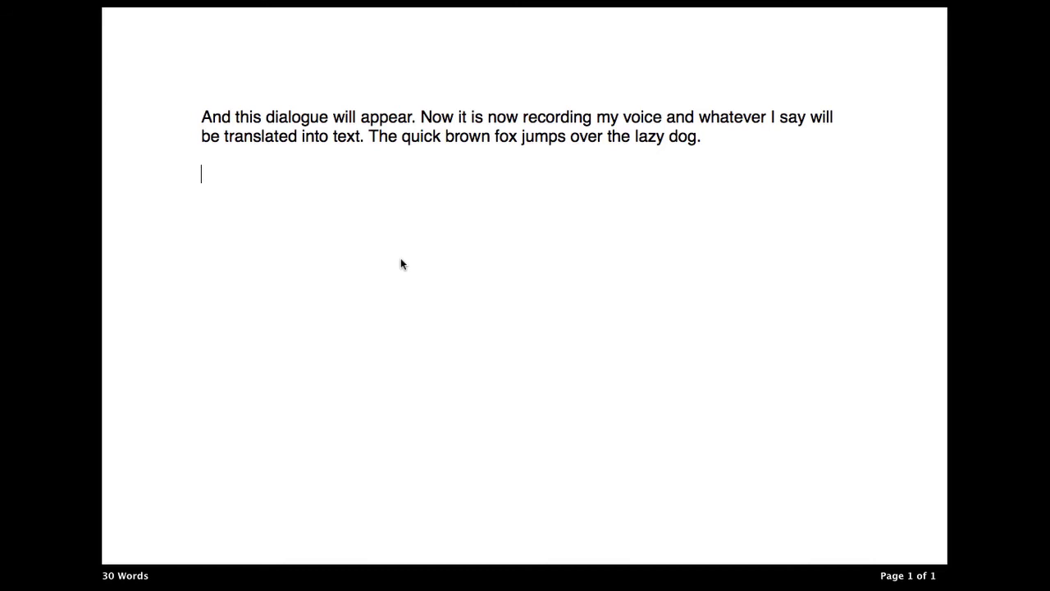
Dictate a second paragraph about the dialogue recording your voice, ending with 'The quick brown fox jumps over the lazy dog.'.
{"action": "key", "text": "fn"}
{"action": "key", "text": "fn"}
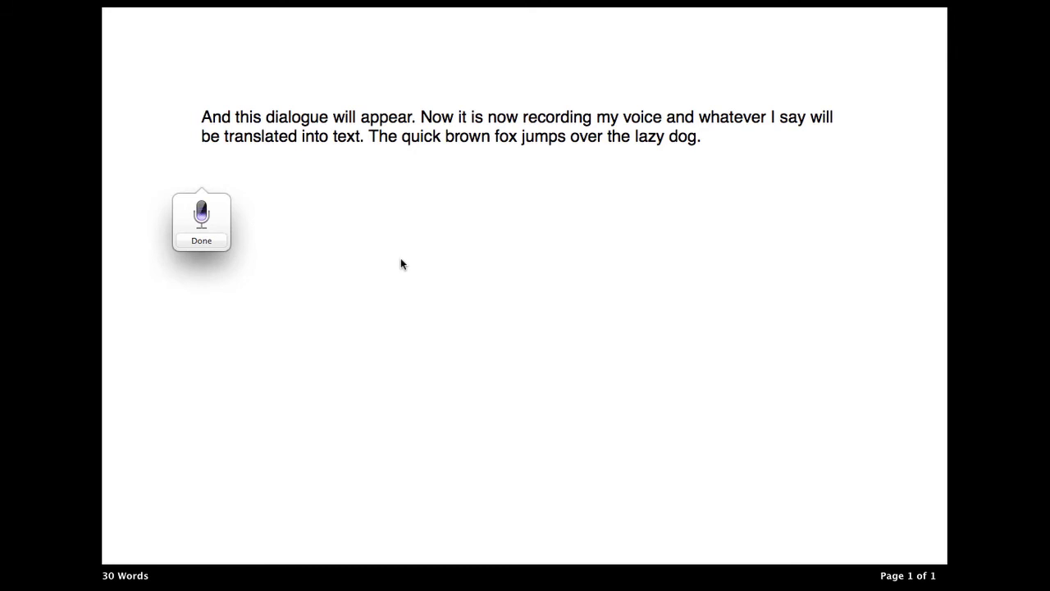
{"action": "key", "text": "Return"}
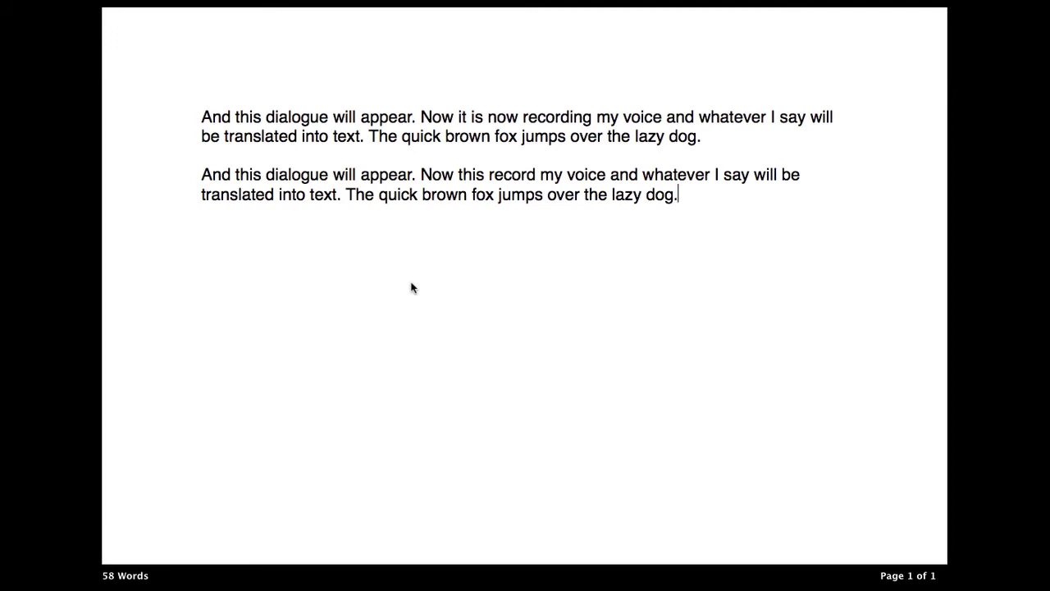
Start a new paragraph below the dictated text and dictate an e-mail address into it.
{"action": "key", "text": "Return"}
{"action": "key", "text": "Return"}
{"action": "key", "text": "fn"}
{"action": "key", "text": "fn"}
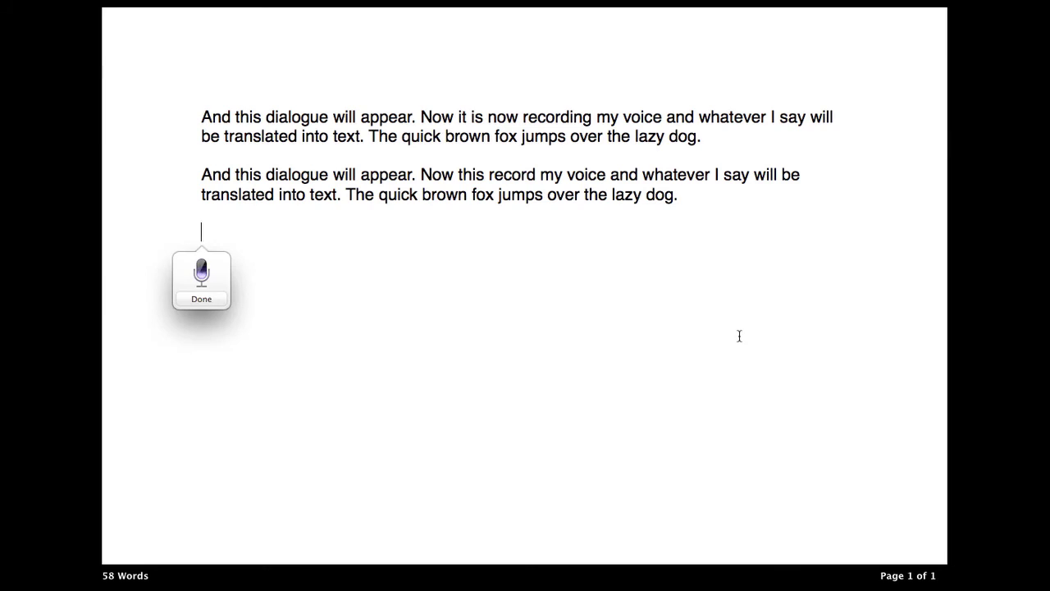
{"action": "key", "text": "fn"}
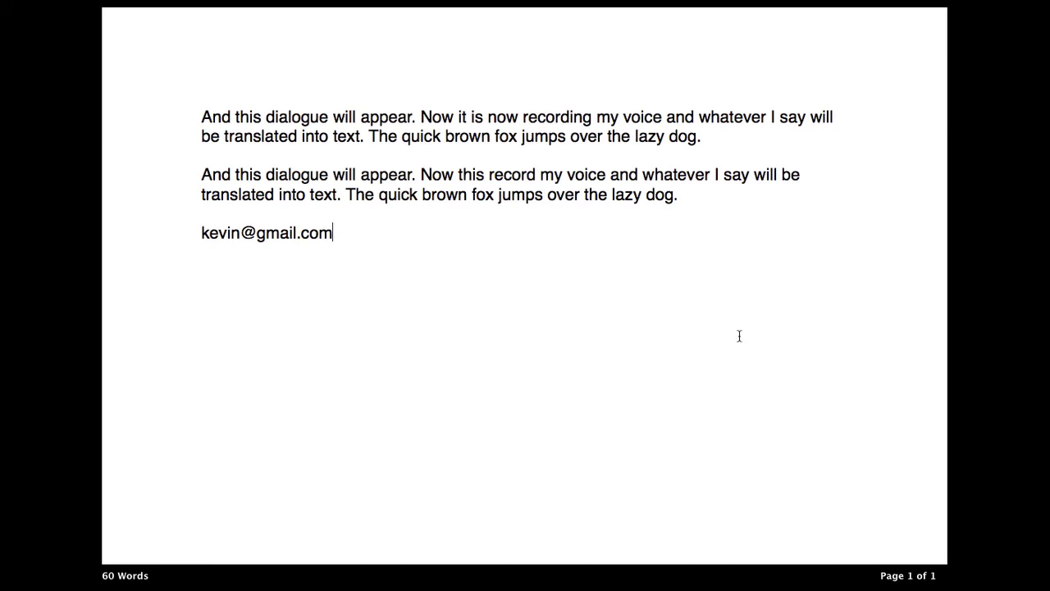
Dictate the percentage 15% and the amount $24.15 after the e-mail address on the same line.
{"action": "key", "text": "fn"}
{"action": "key", "text": "fn"}
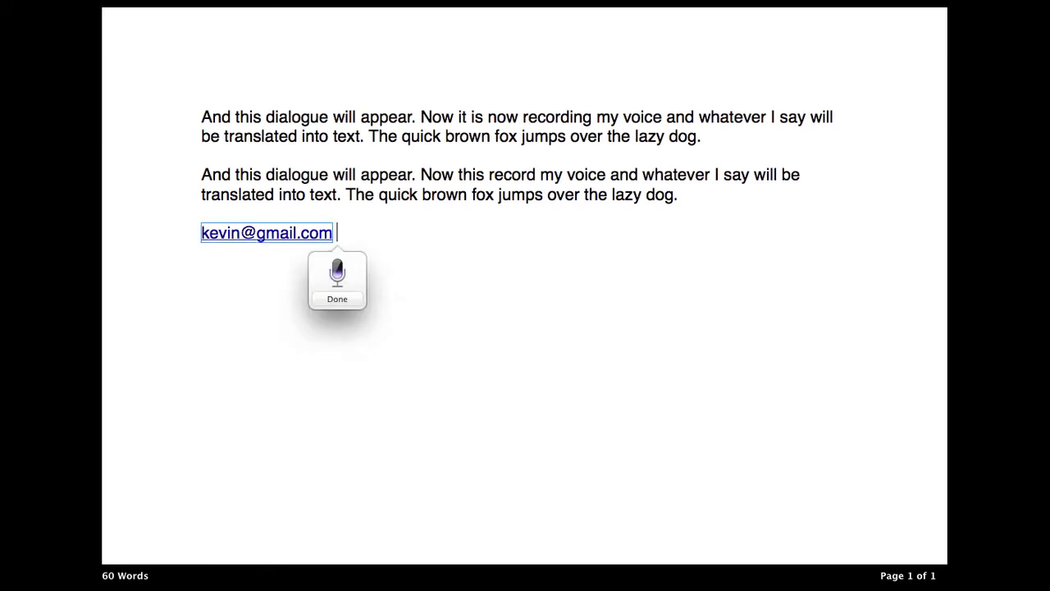
{"action": "key", "text": "fn"}
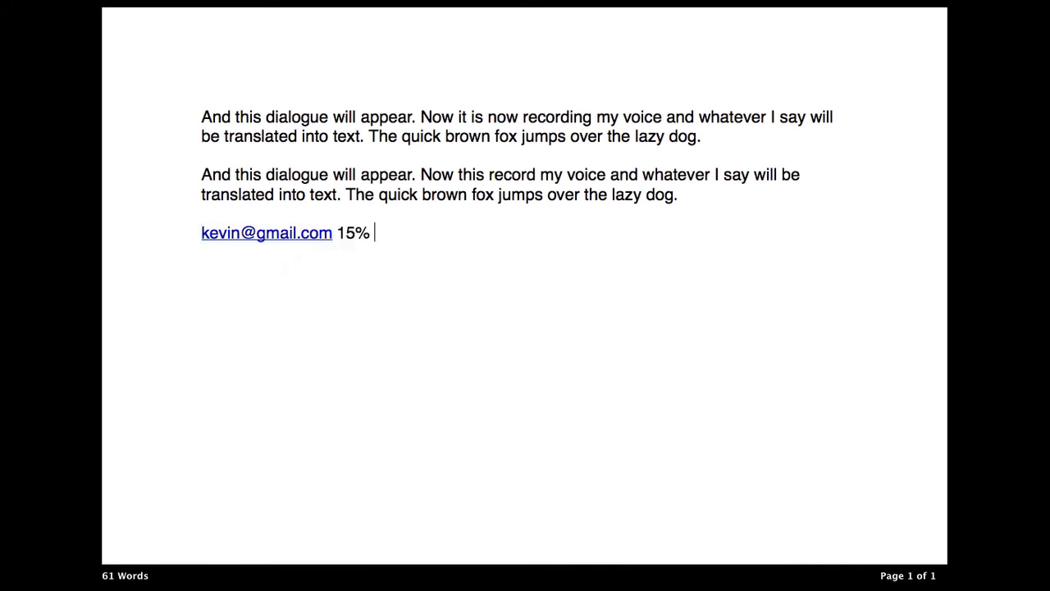
{"action": "key", "text": "fn"}
{"action": "key", "text": "fn"}
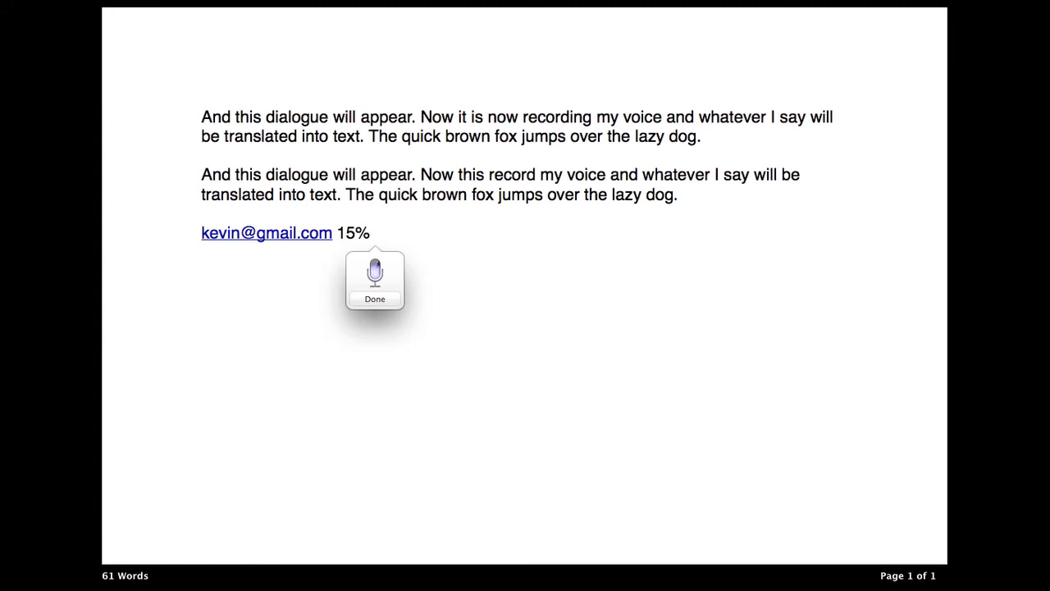
{"action": "key", "text": "fn"}
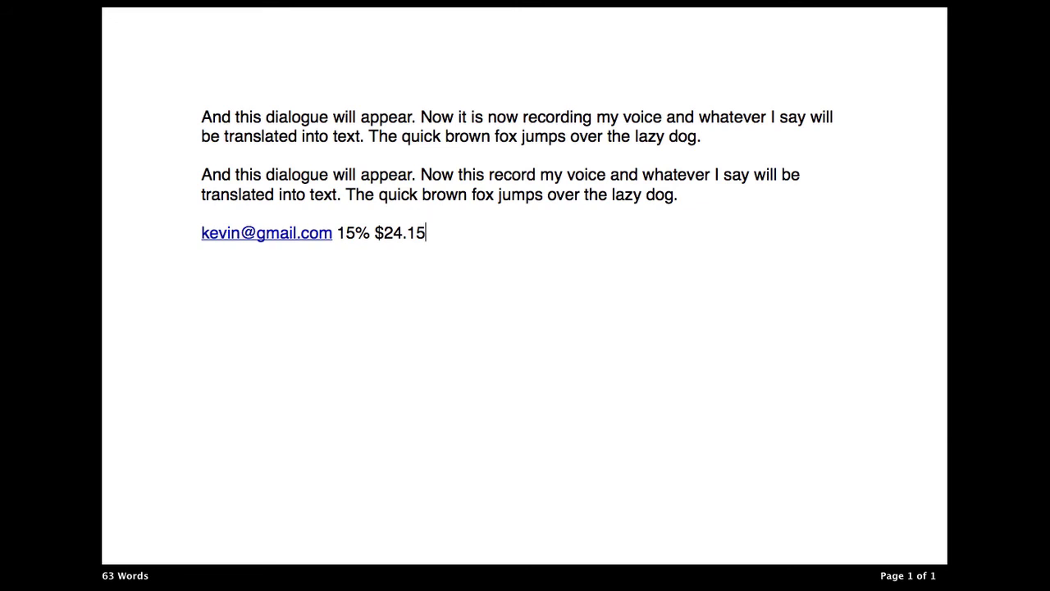
In a new paragraph, dictate 'Hello.' followed by a sentence in which a named person says 'hello.' in quotation marks.
{"action": "key", "text": "Return"}
{"action": "key", "text": "Return"}
{"action": "key", "text": "fn"}
{"action": "key", "text": "fn"}
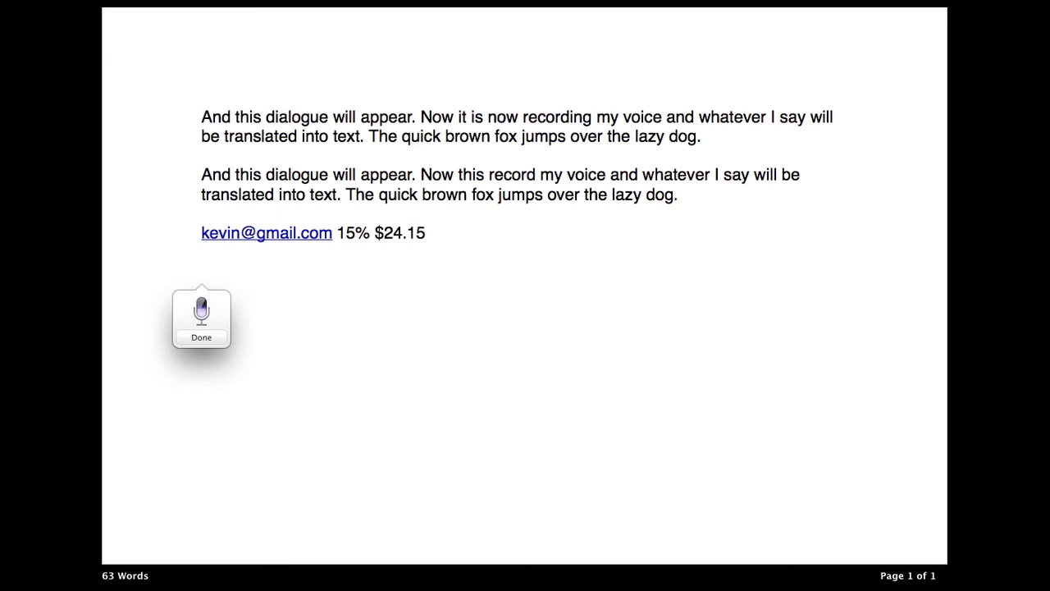
{"action": "key", "text": "fn"}
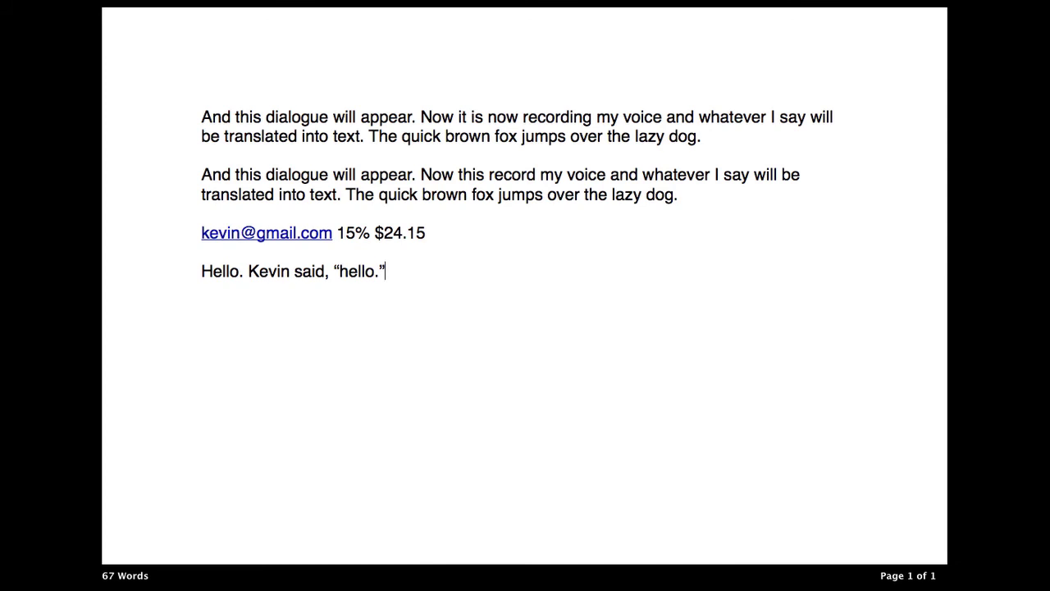
Dictate '(Hello)' in parentheses and '[Hello]' in square brackets on a new line below the quotation.
{"action": "key", "text": "Return"}
{"action": "key", "text": "fn"}
{"action": "key", "text": "fn"}
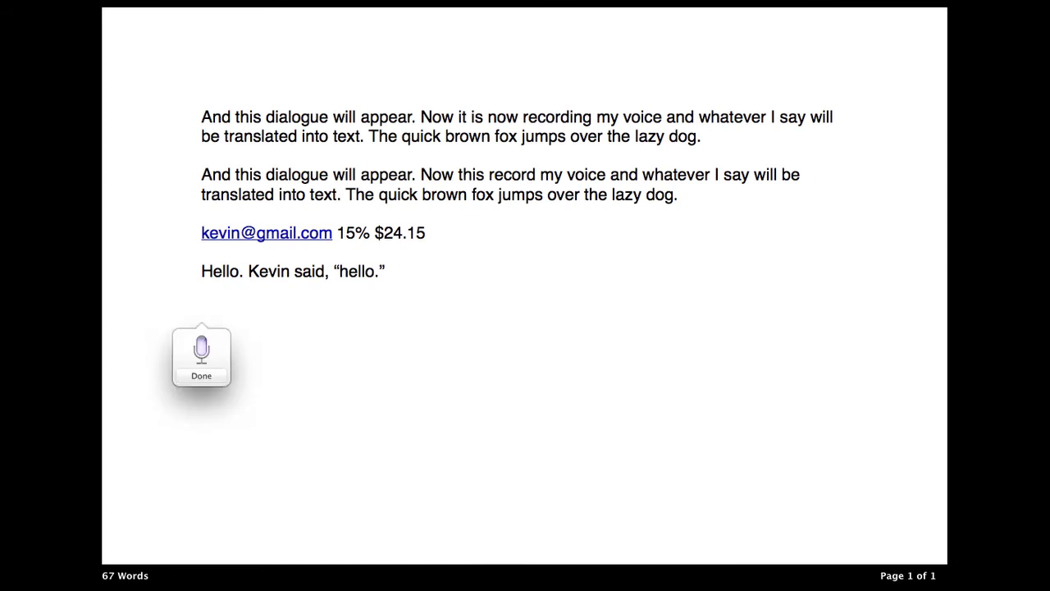
{"action": "key", "text": "fn"}
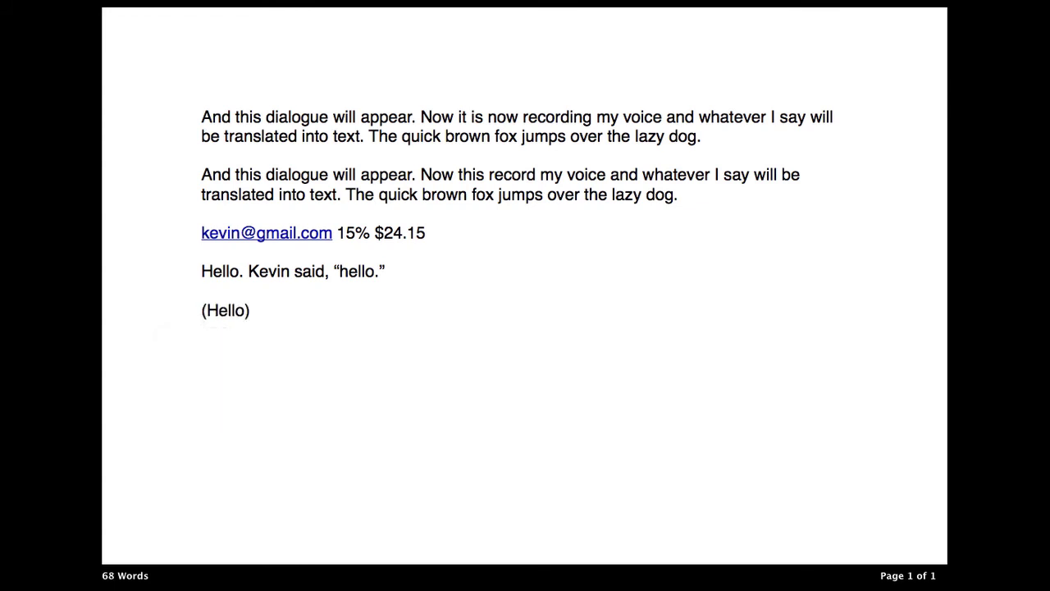
{"action": "key", "text": "fn"}
{"action": "key", "text": "fn"}
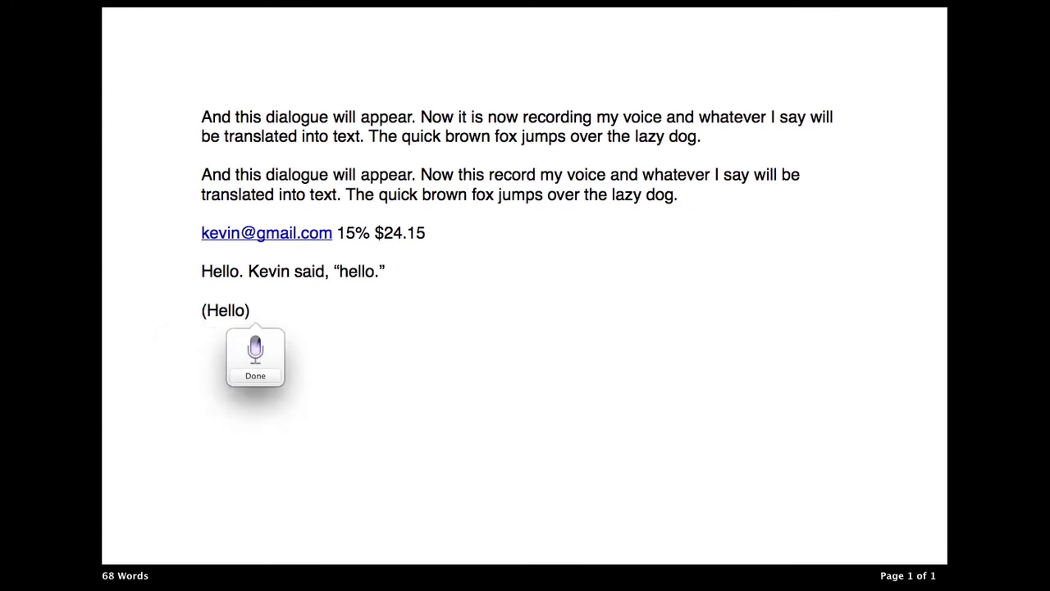
{"action": "key", "text": "fn"}
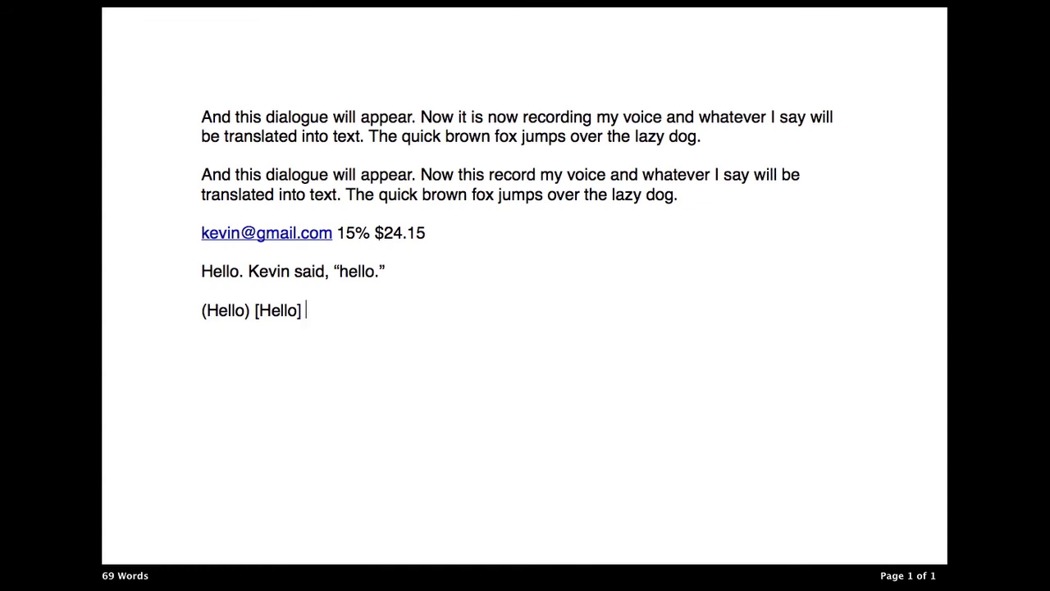
Dictate a new paragraph break after the bracketed words, followed by 'Hello!' and 'Hello?' on that line.
{"action": "key", "text": "fn"}
{"action": "key", "text": "fn"}
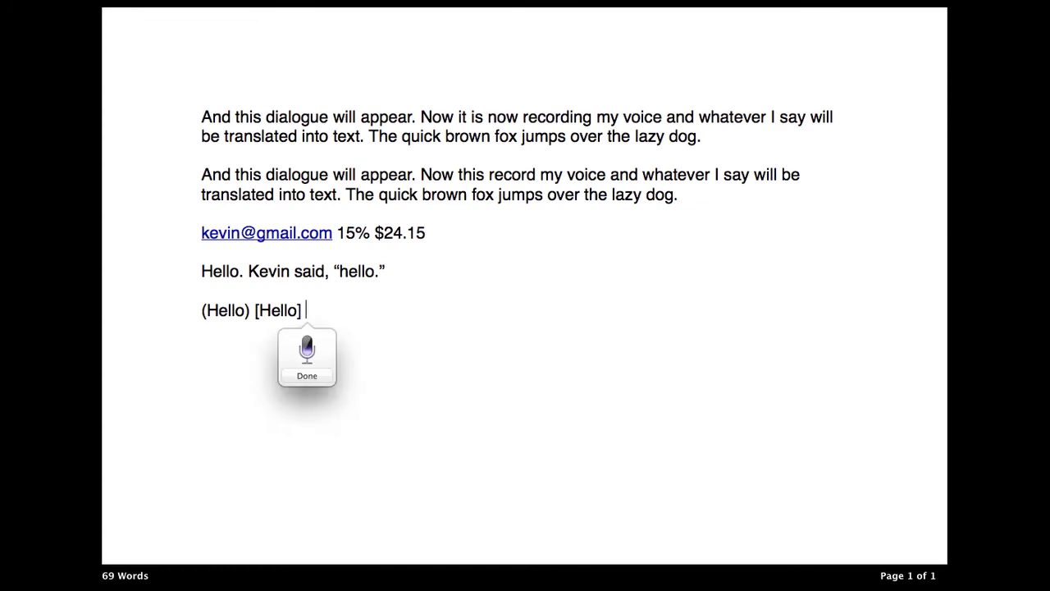
{"action": "key", "text": "fn"}
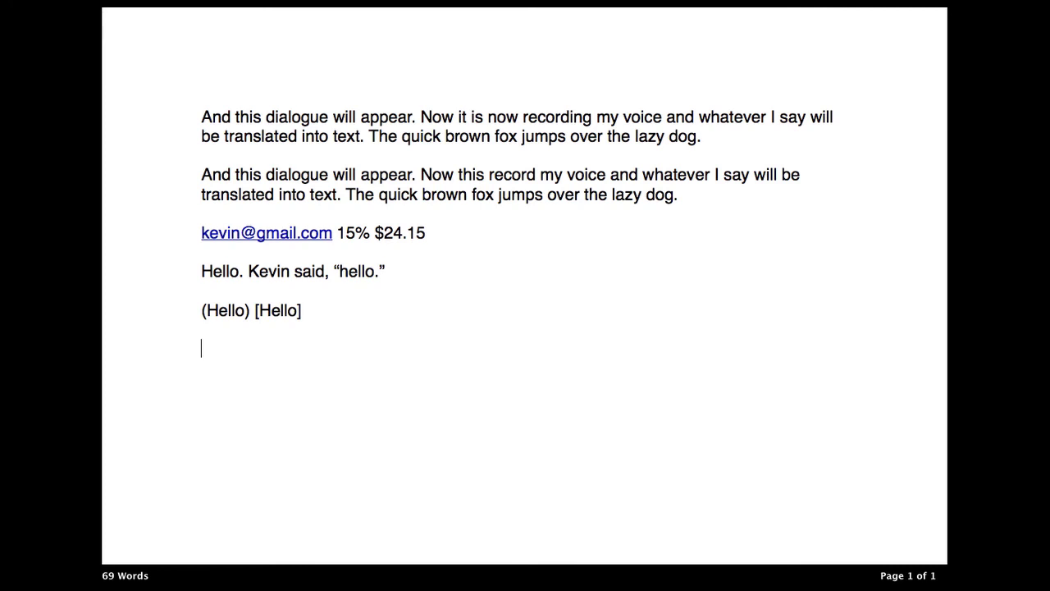
{"action": "key", "text": "fn"}
{"action": "key", "text": "fn"}
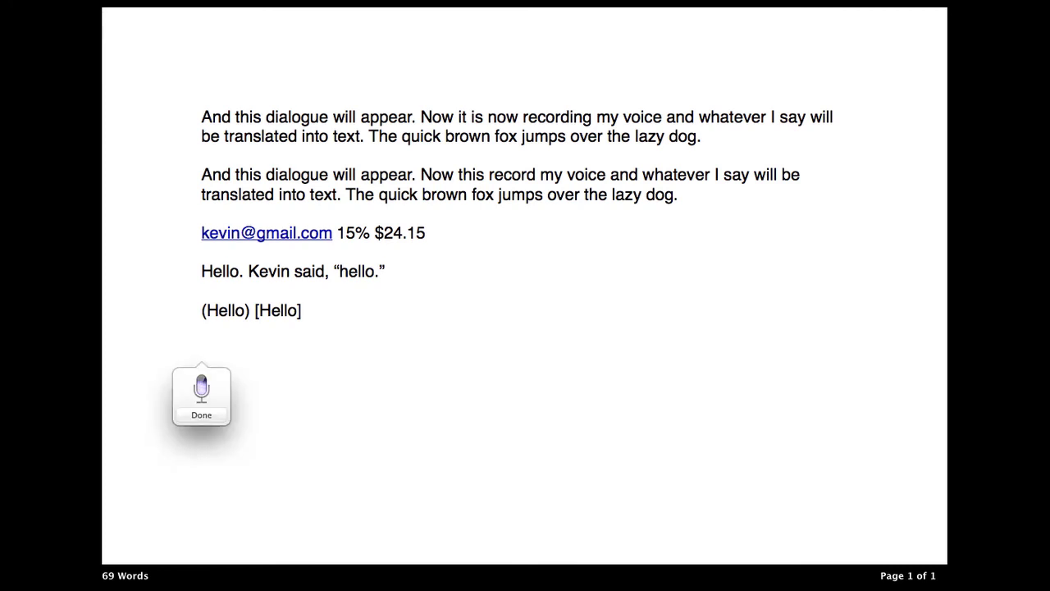
{"action": "key", "text": "fn"}
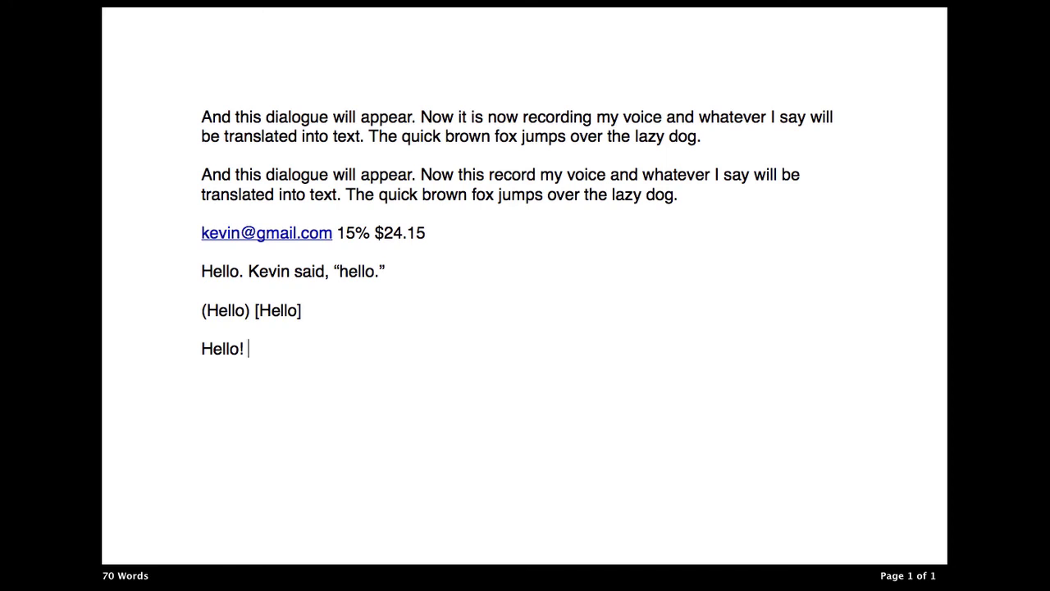
{"action": "key", "text": "fn"}
{"action": "key", "text": "fn"}
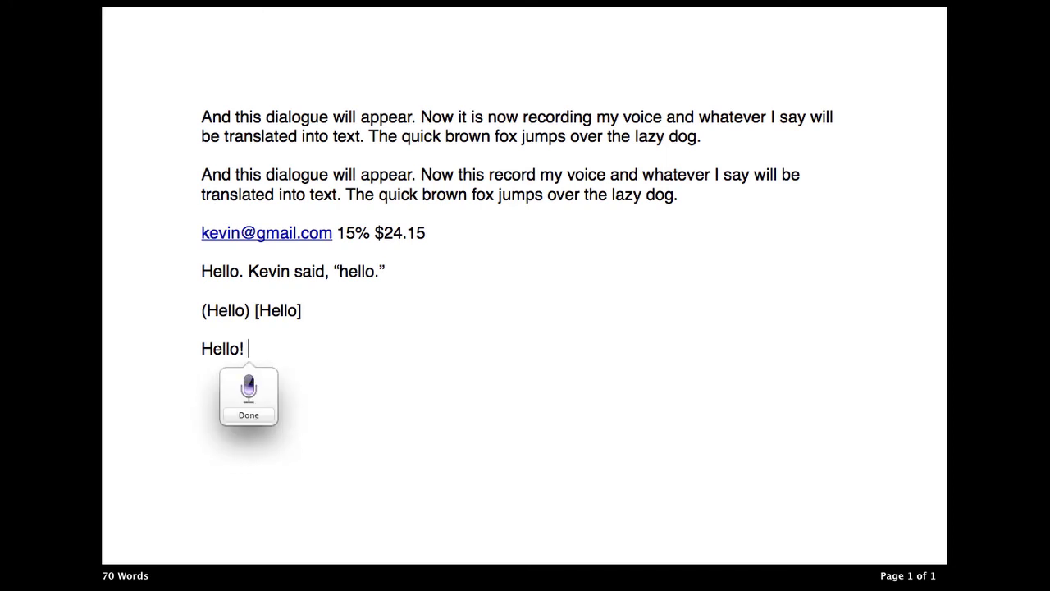
{"action": "key", "text": "fn"}
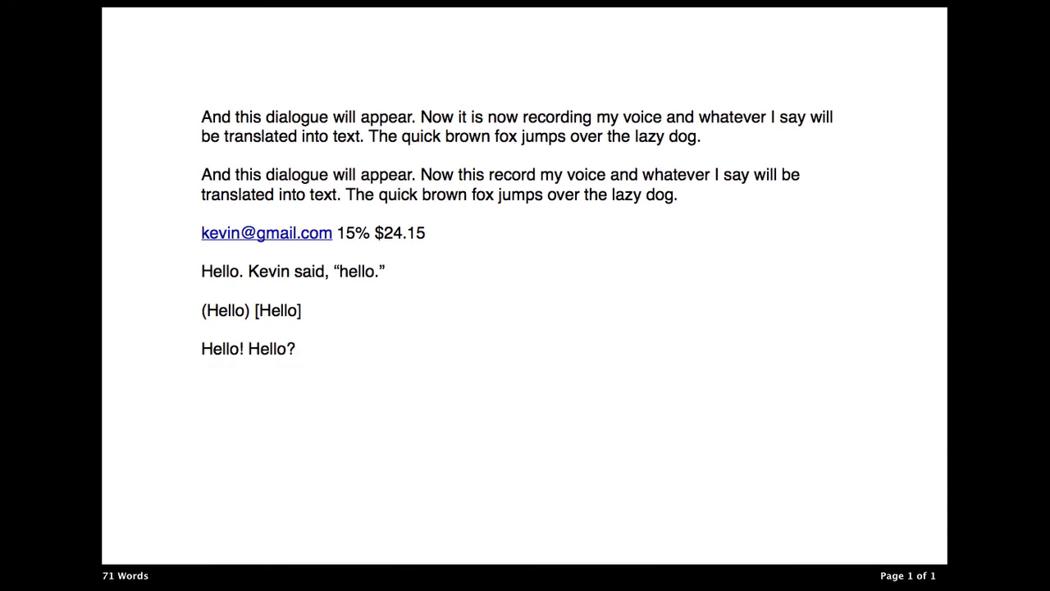